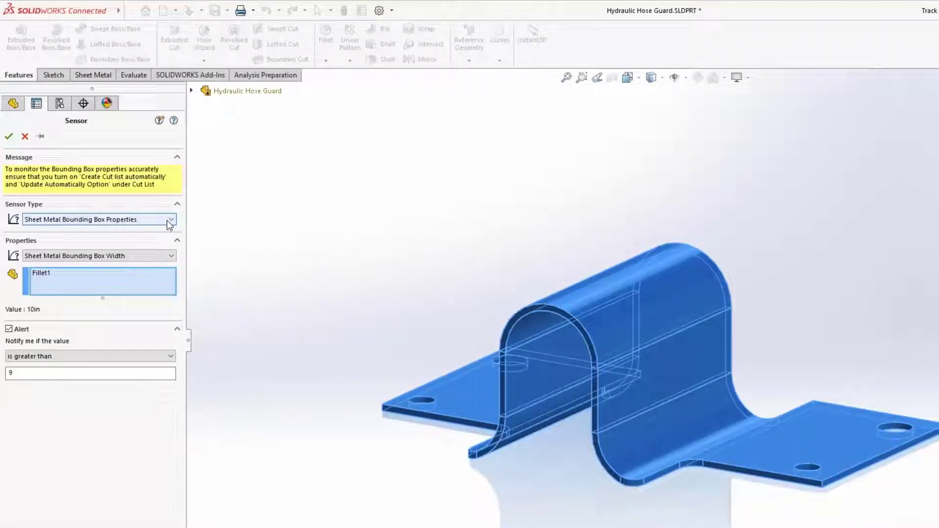
Review the bounding box property choices of the sheet metal sensor and close it without changing anything
click(172, 256)
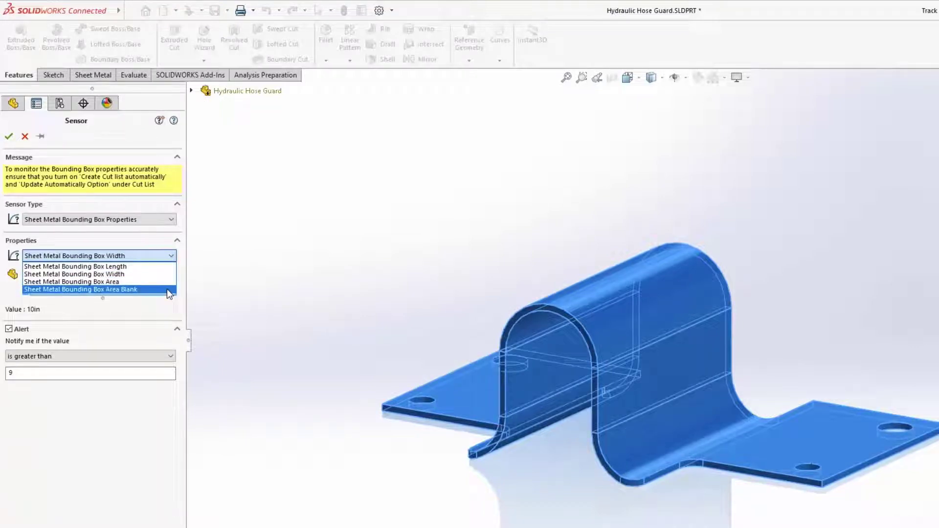
key(Escape)
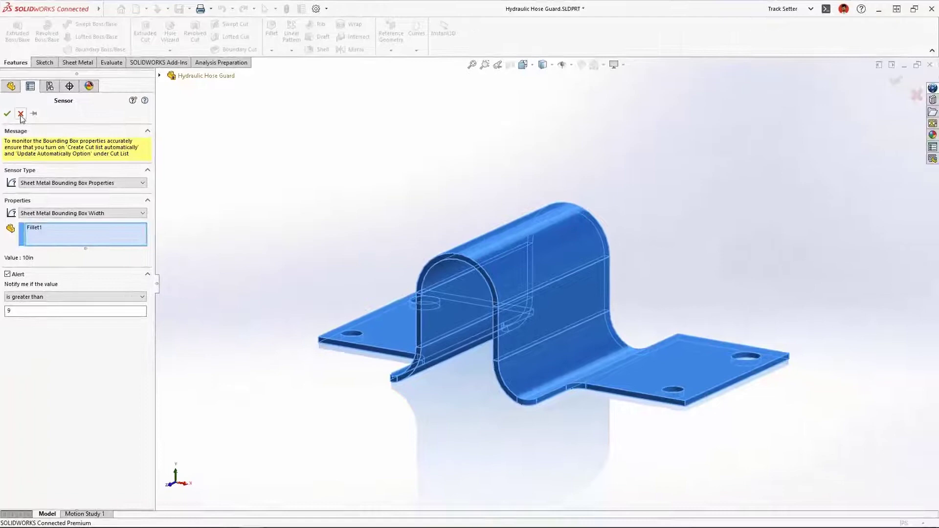
click(21, 114)
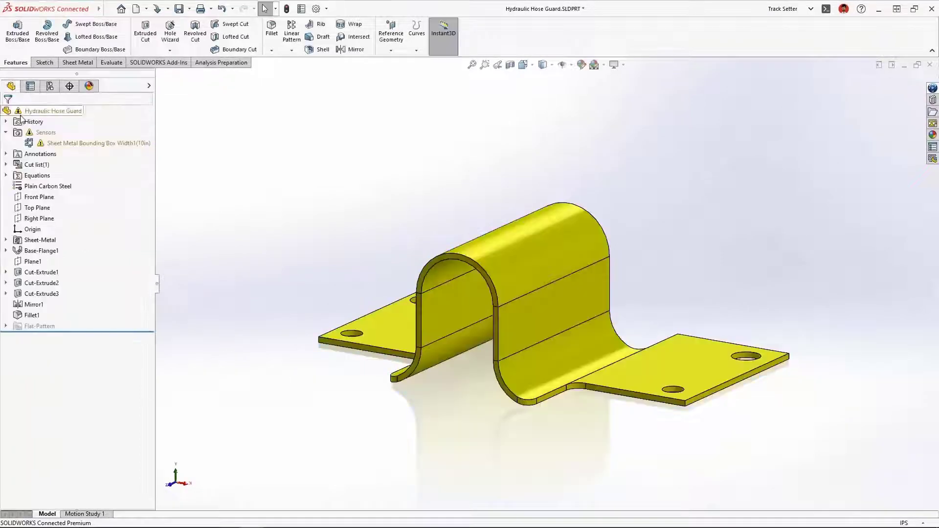
Edit Base-Flange1 from the model and shorten its Direction 2 depth to 2.00 in
click(538, 252)
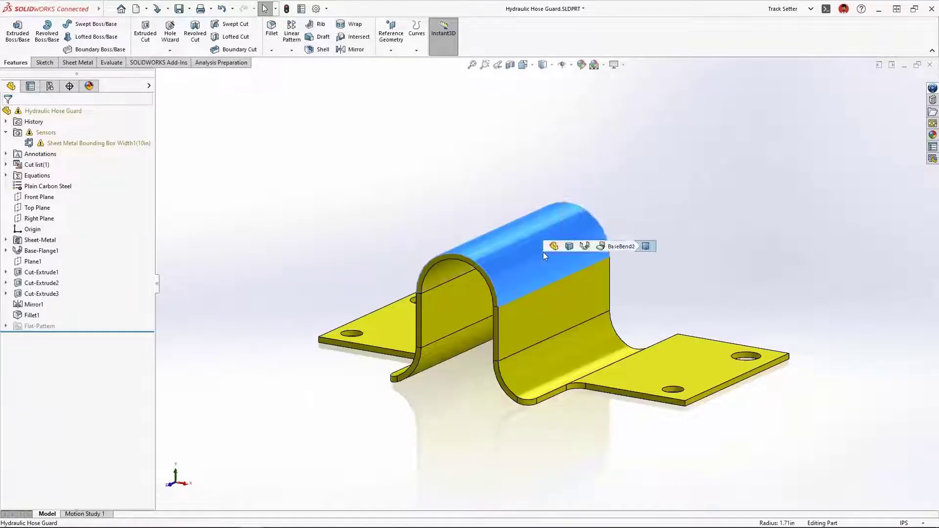
click(570, 249)
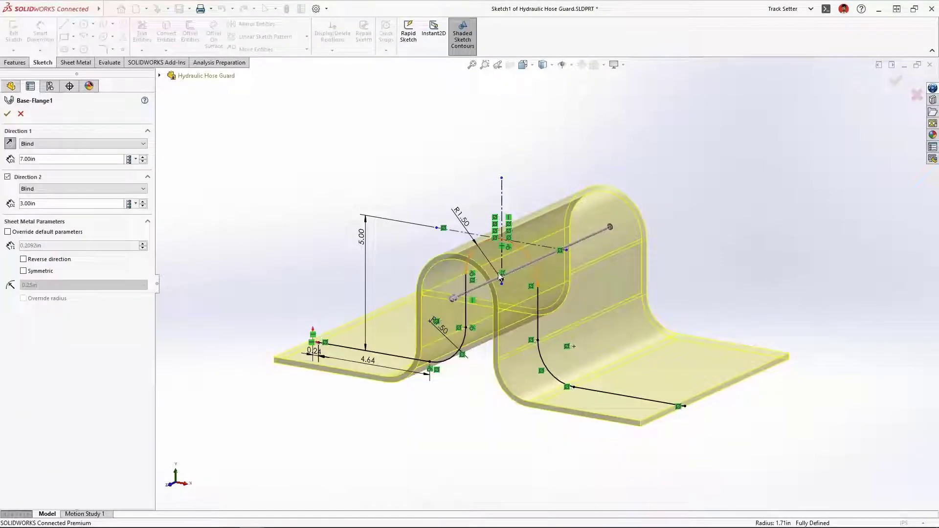
drag(453, 298, 469, 305)
key(Return)
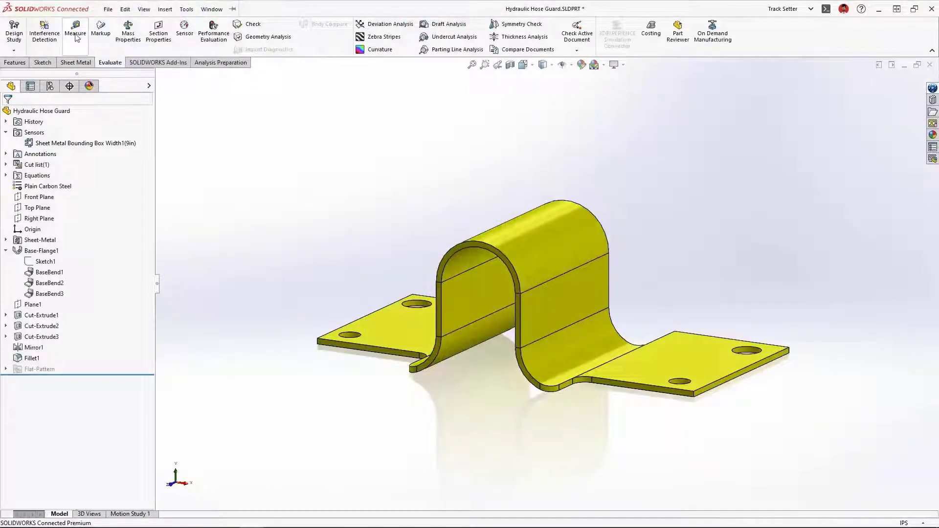
Measure the radii of the lower side bend and the inside of the top bend
click(75, 30)
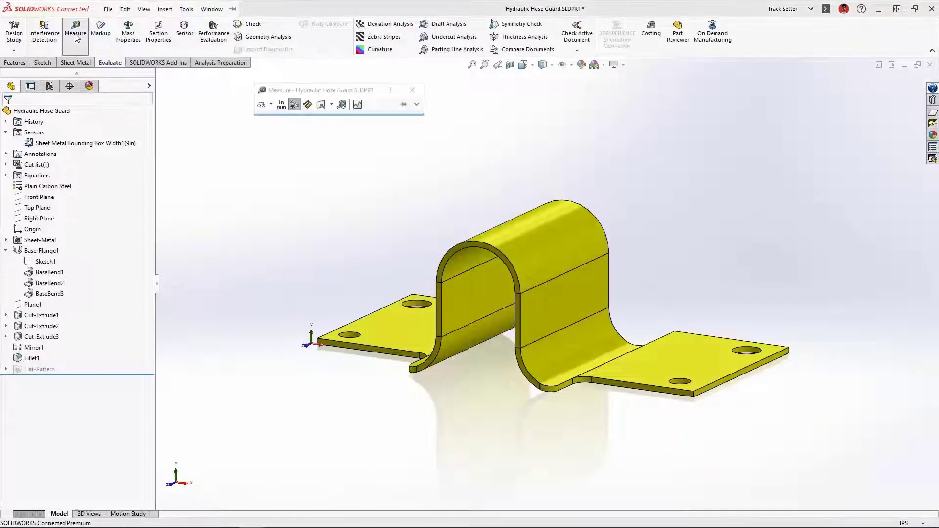
click(587, 335)
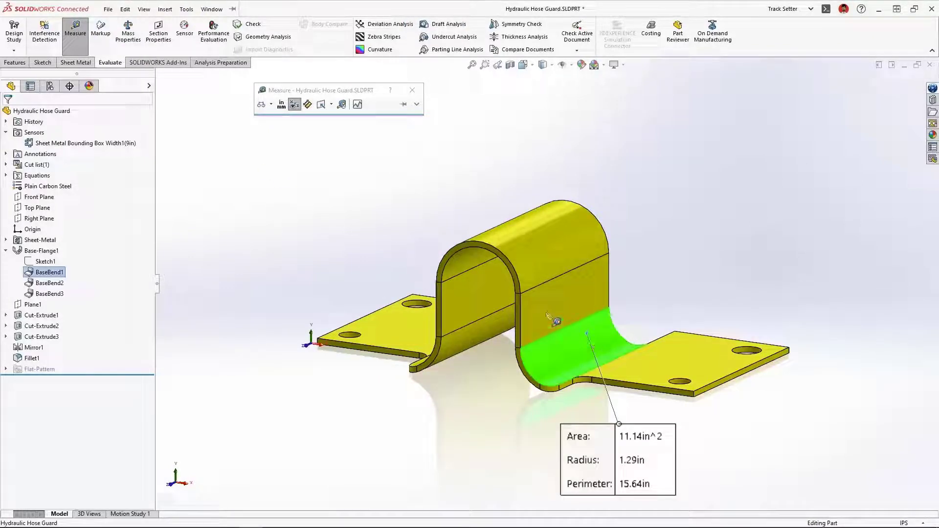
click(475, 266)
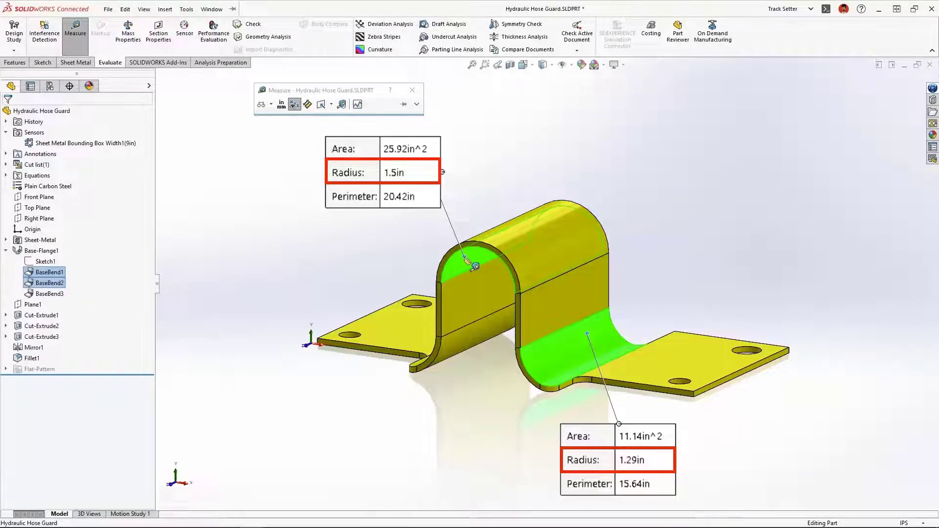
key(Escape)
Edit Base-Flange1 so that its sheet metal thickness is applied symmetrically about the sketch profile
click(465, 257)
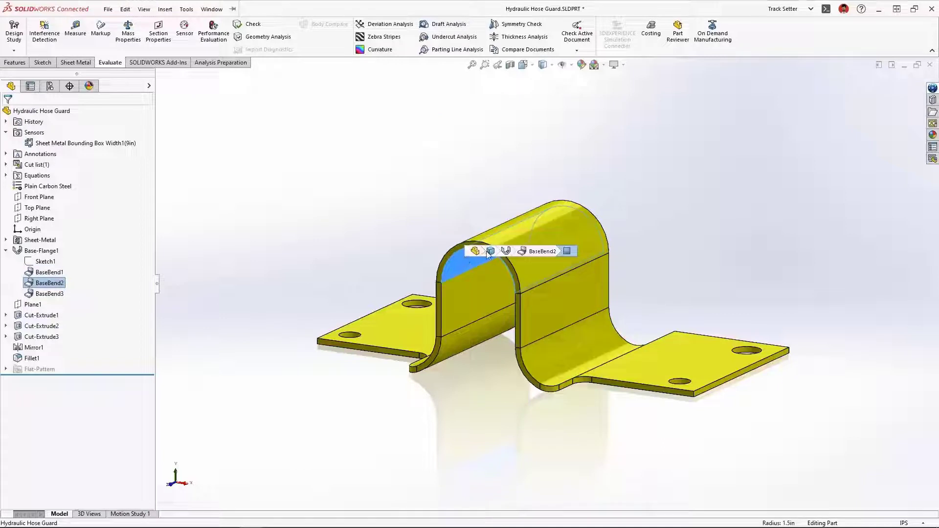
click(505, 251)
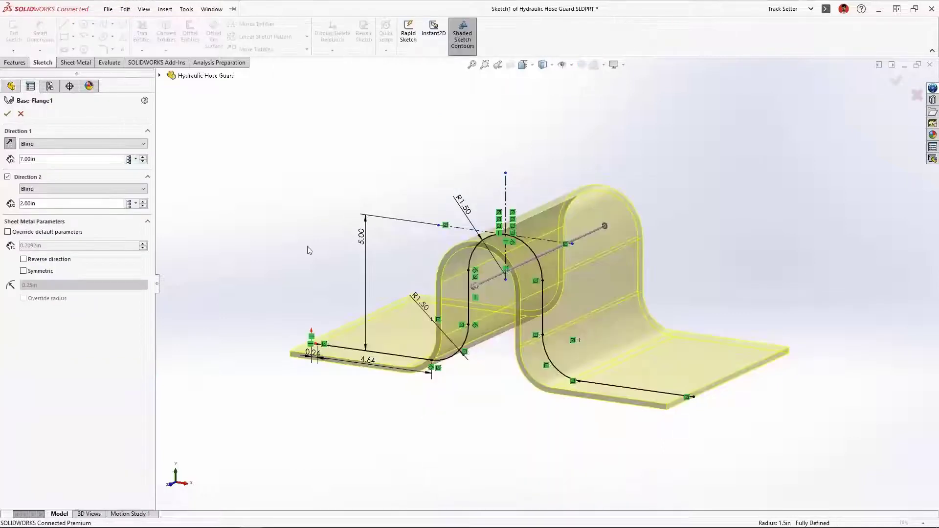
click(23, 271)
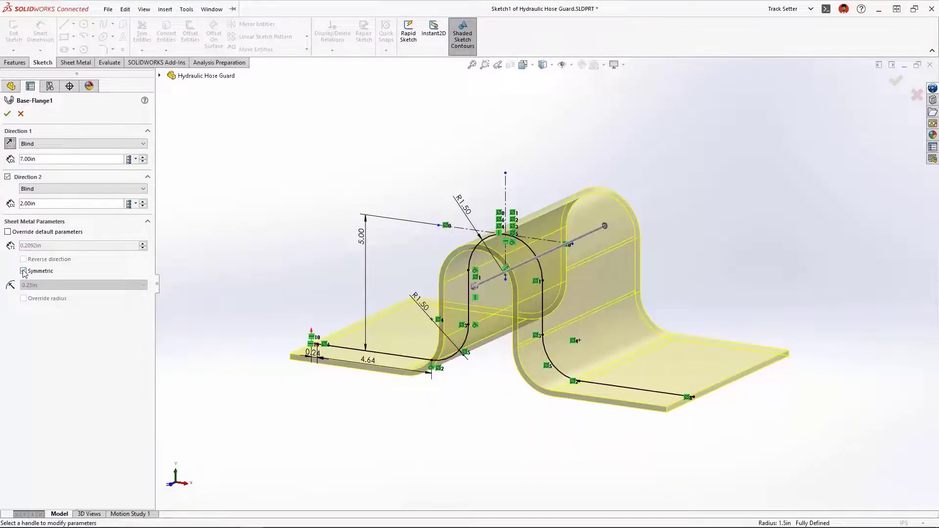
click(7, 113)
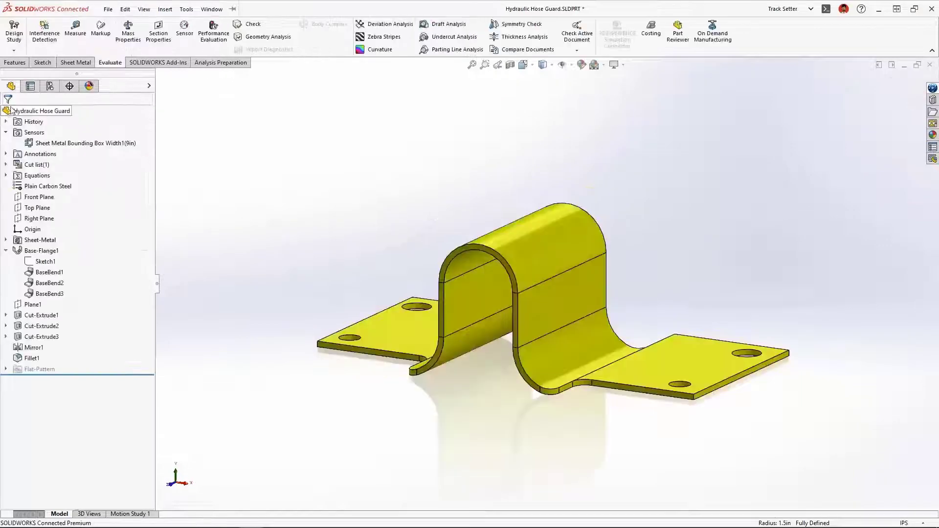
Measure the side bend and inner top bend radii again with the symmetric thickness applied
click(75, 30)
click(566, 320)
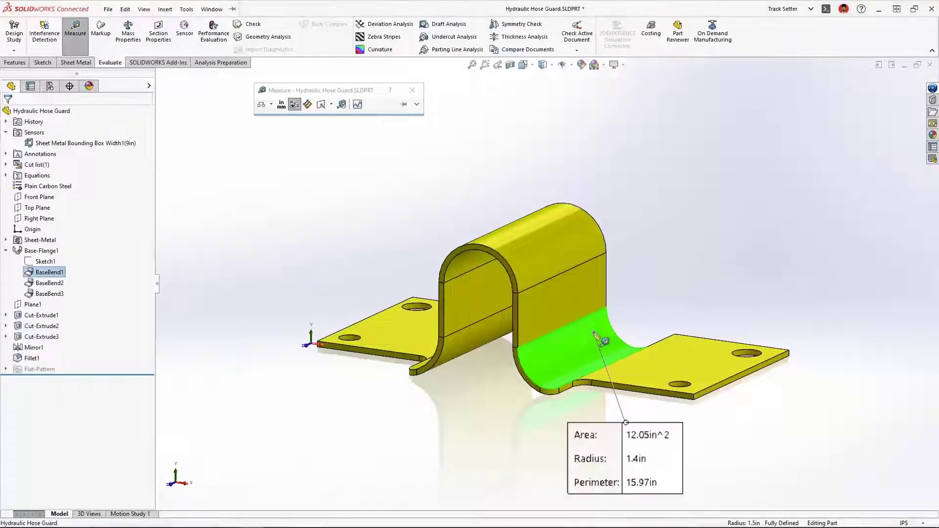
click(471, 260)
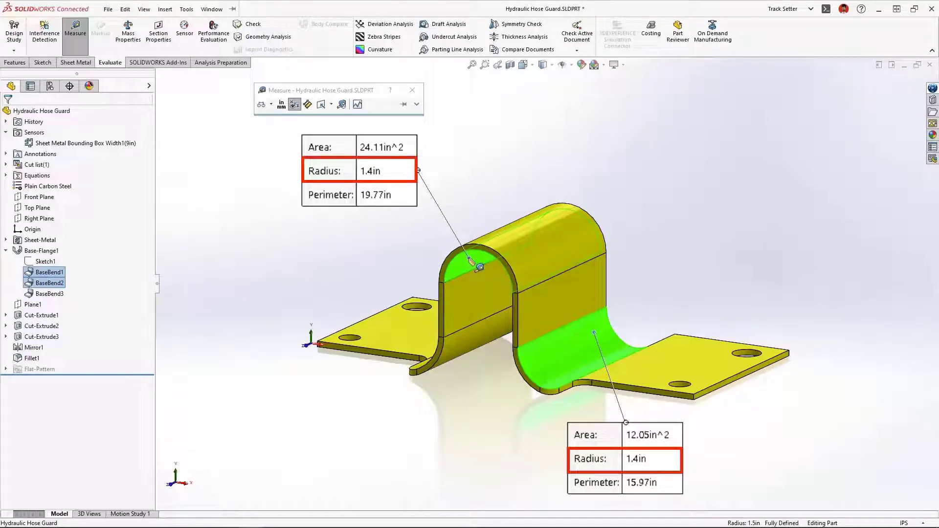
key(Escape)
Open the hose guard's drawing and place a cut list properties annotation beside the flat-pattern view
click(469, 257)
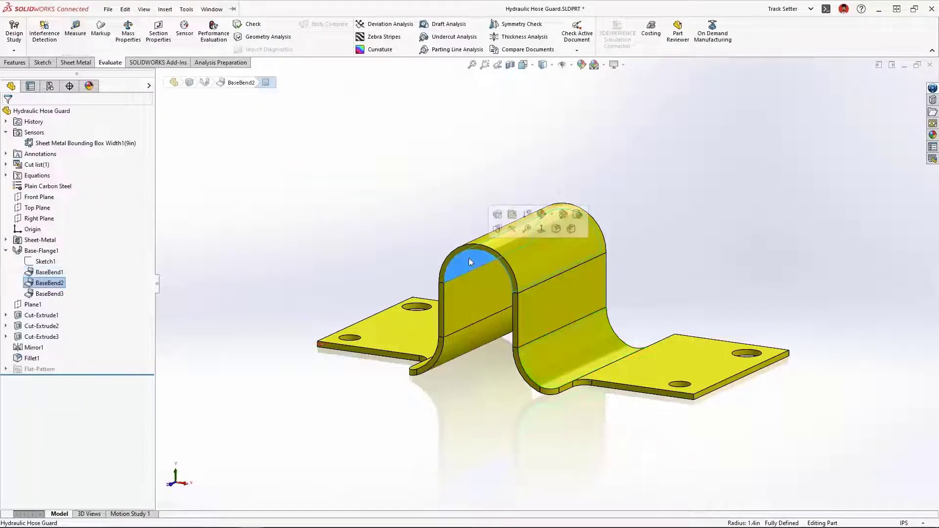
click(512, 215)
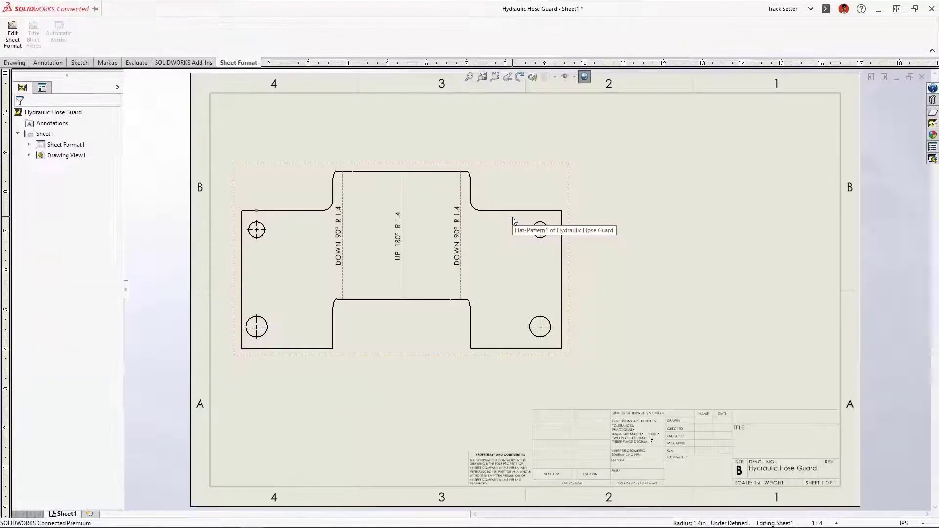
right_click(512, 217)
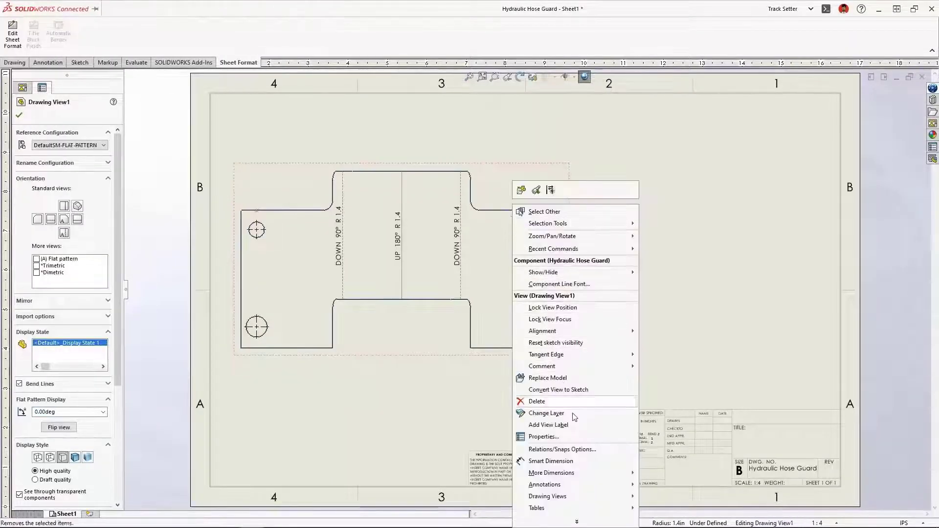
mouse_move(599, 486)
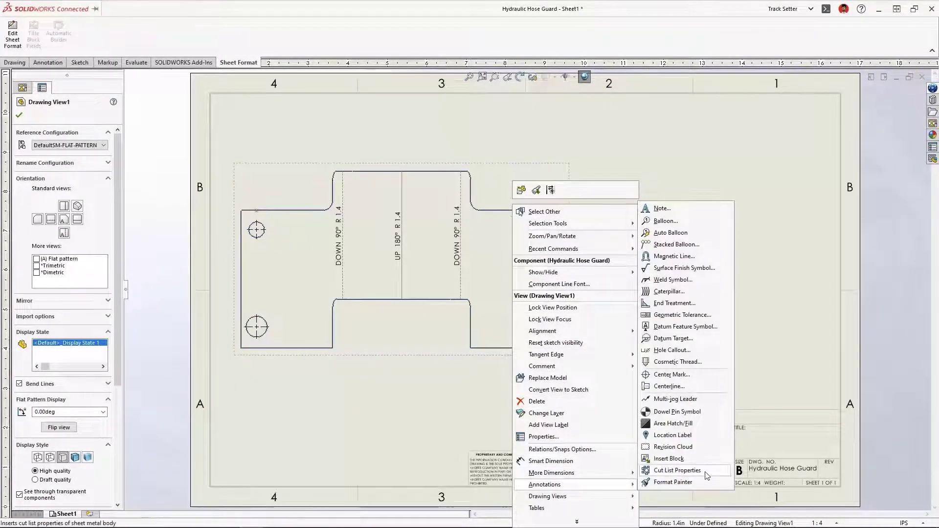
click(677, 470)
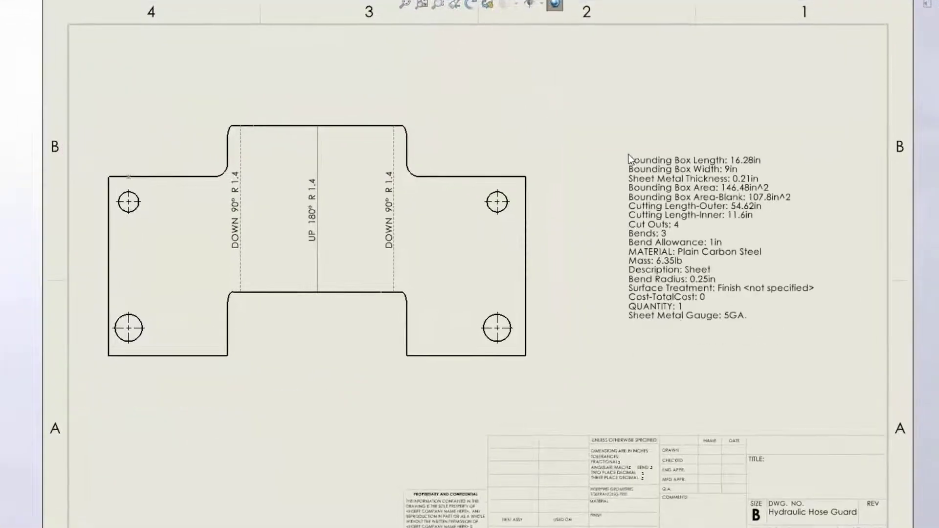
click(629, 158)
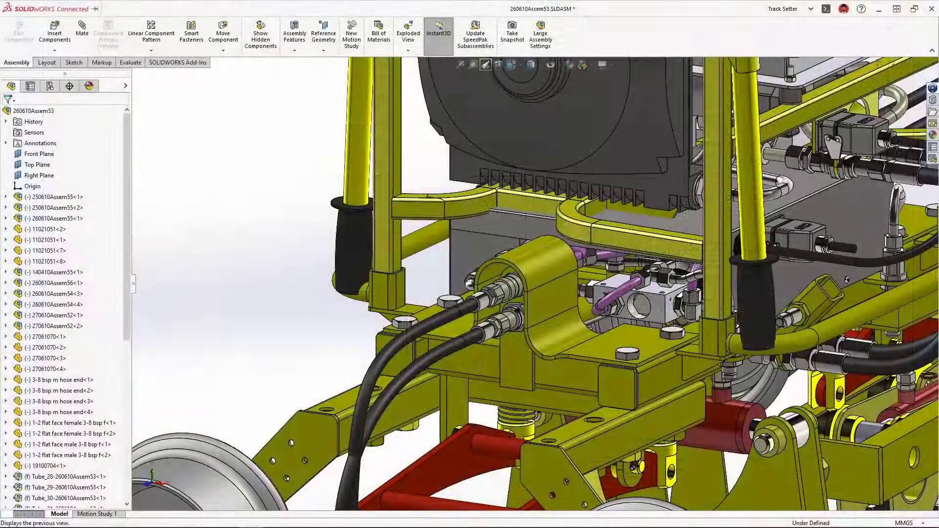
Edit the Crate part within the assembly and create primary structural members along all of its frame sketch lines
click(485, 64)
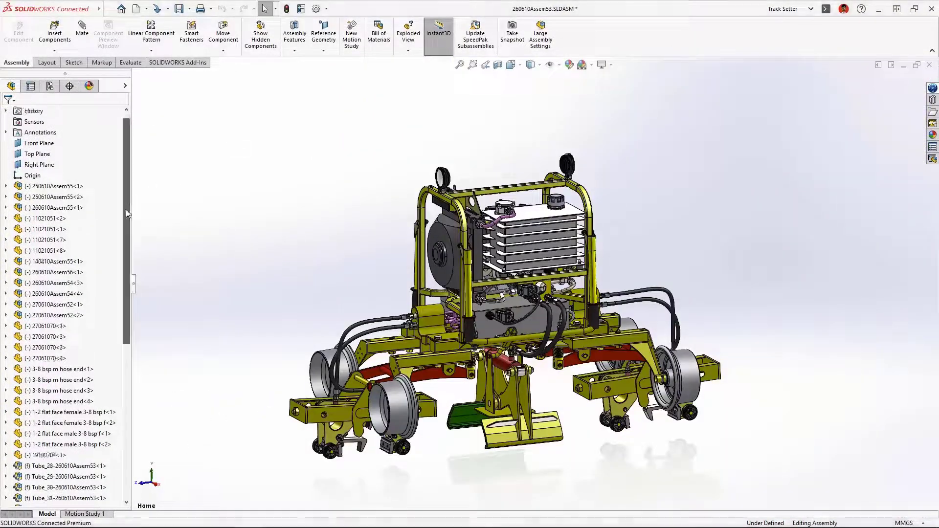
scroll(62, 426, down, 9)
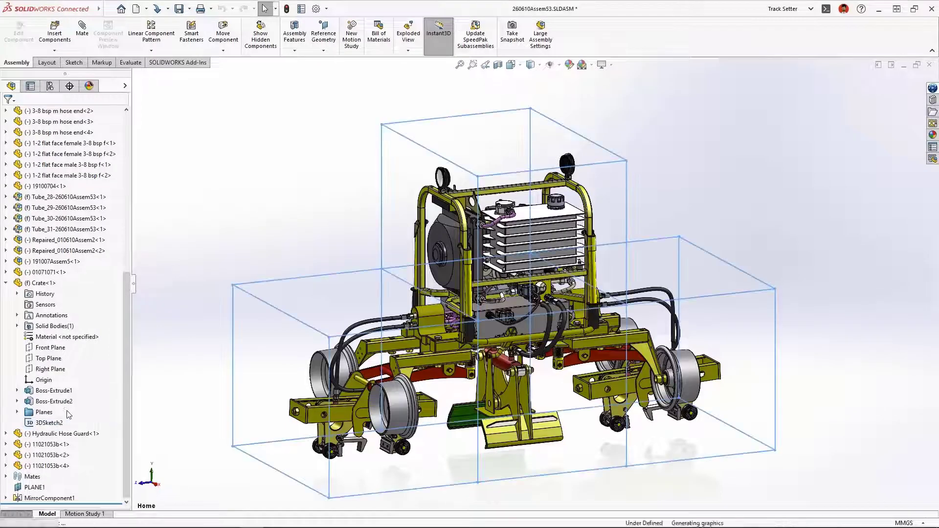
click(41, 283)
click(102, 258)
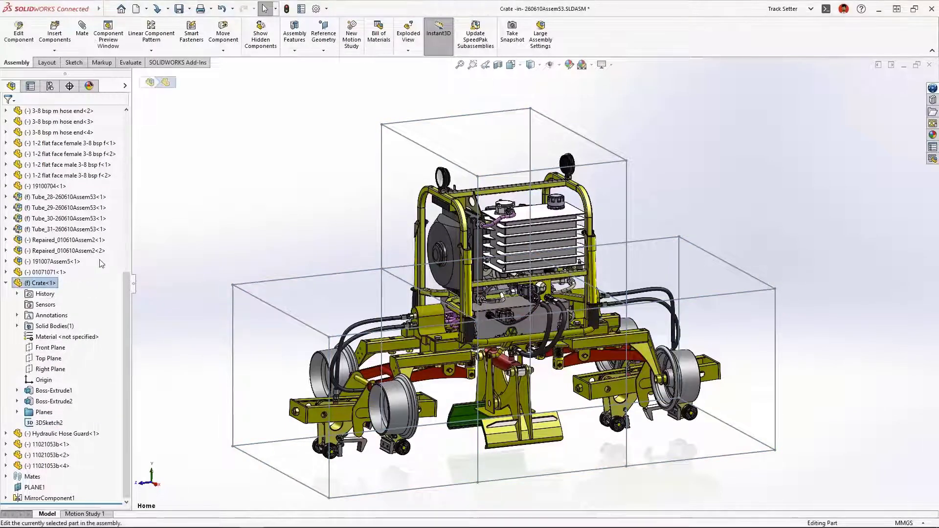
click(194, 49)
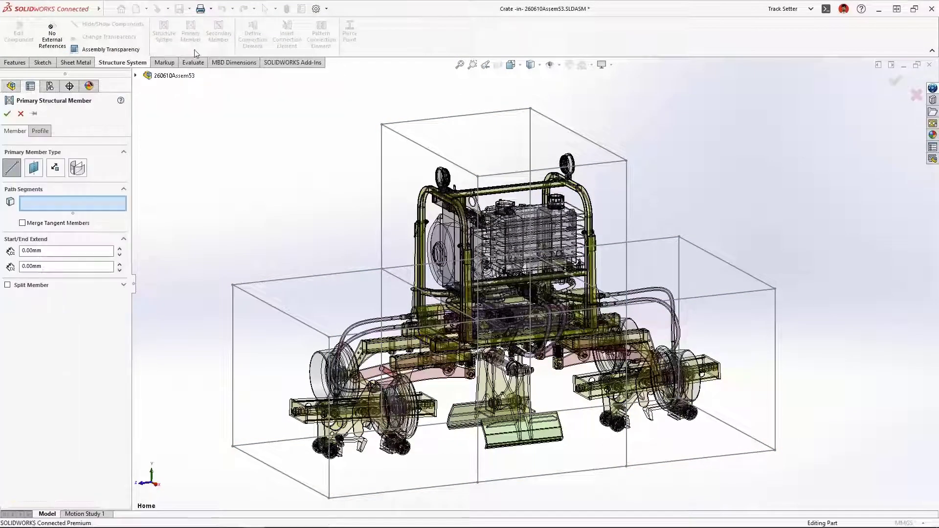
drag(177, 89, 845, 505)
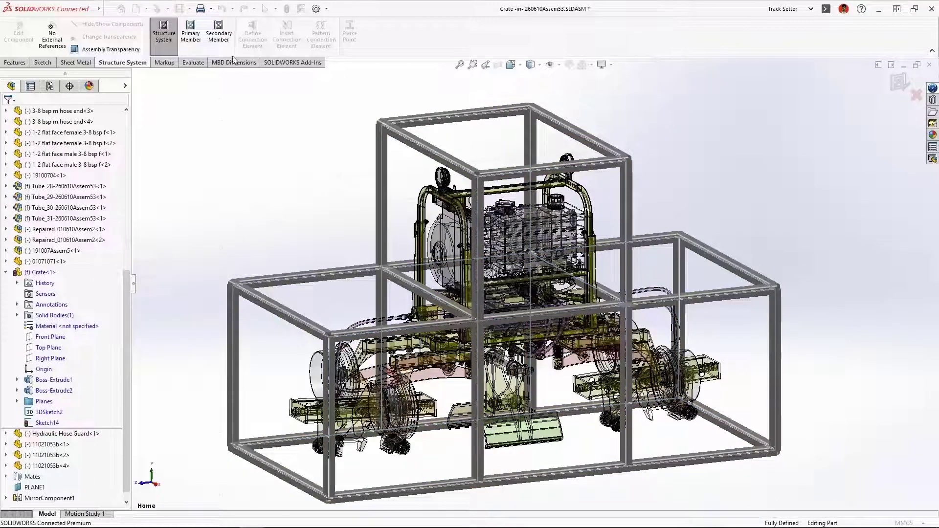
Add secondary support members between the four uprights of the crate's upper section at Plane11
click(219, 33)
click(480, 234)
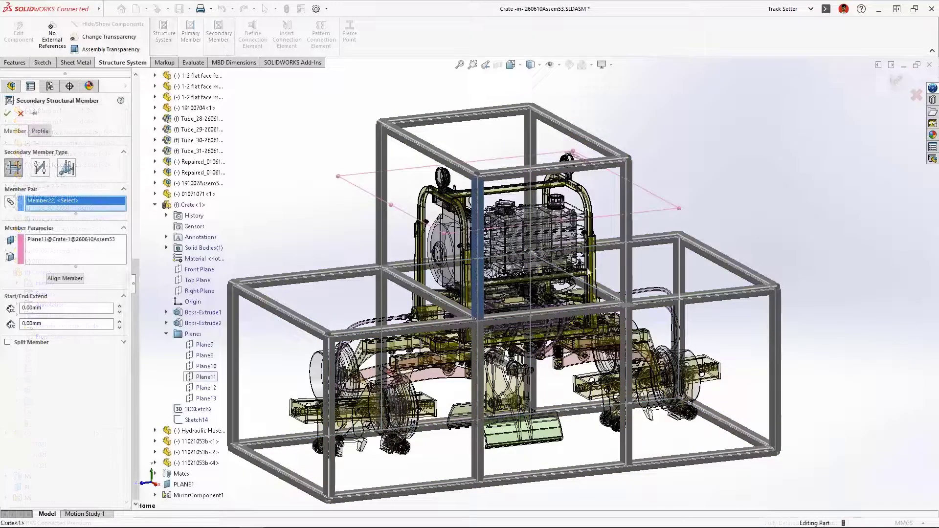
click(624, 235)
click(530, 151)
click(382, 206)
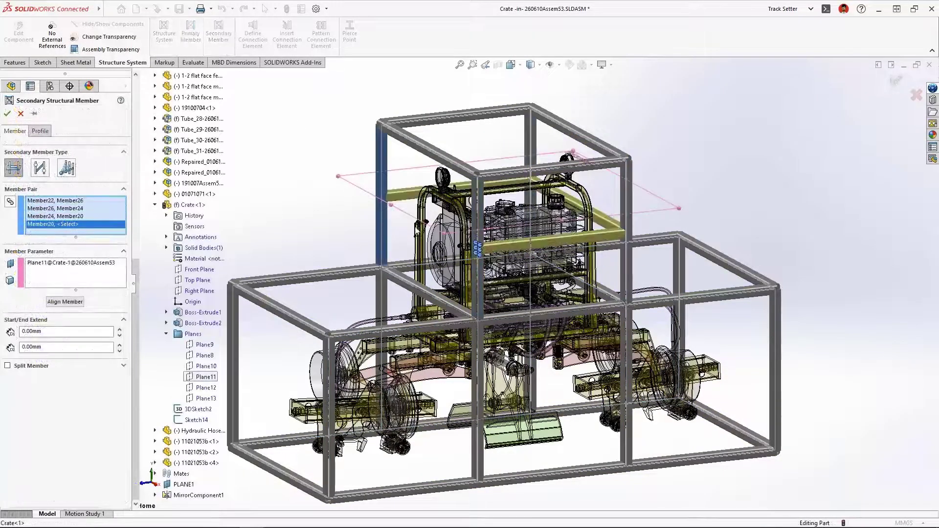
click(486, 307)
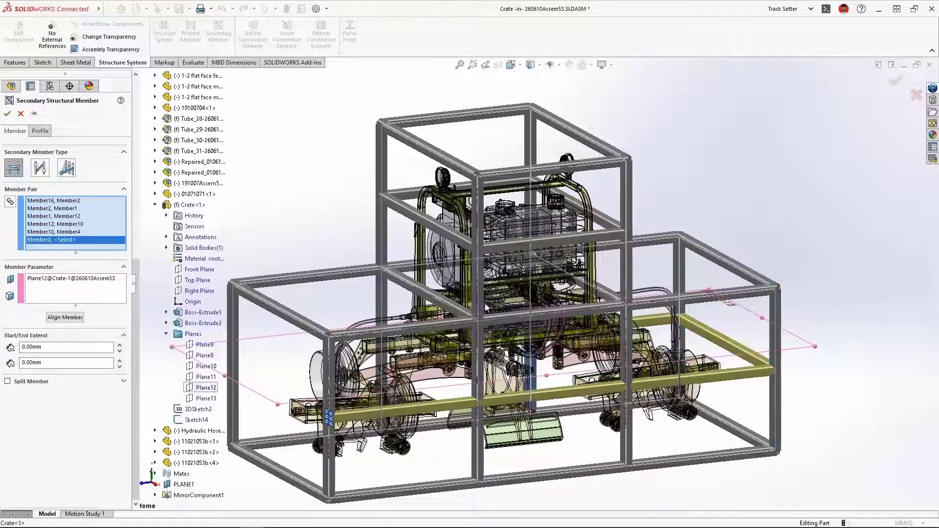
Complete the secondary members around the lower crate section at Plane12 and finish the structure system
click(383, 316)
click(235, 327)
click(328, 380)
right_click(329, 380)
click(900, 82)
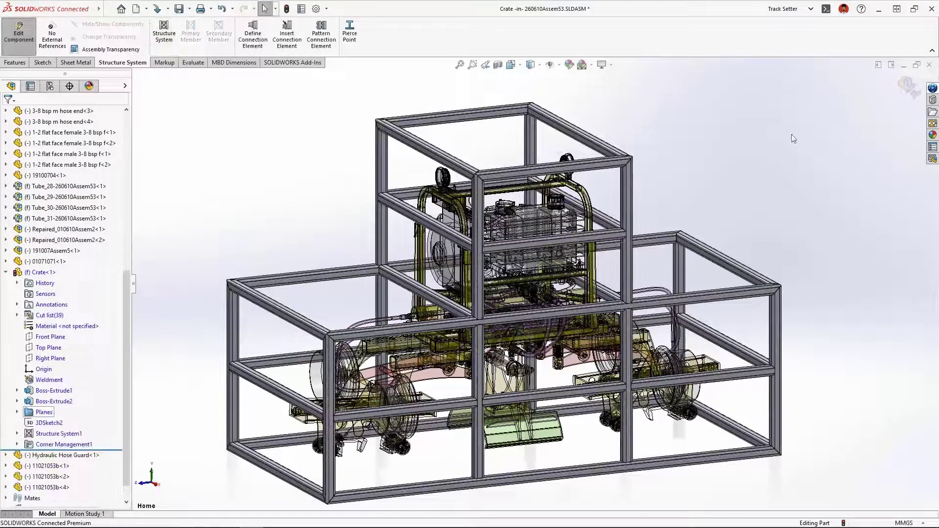
Edit the crate's Corner Management and group all corners similar to the front corner atop the lower section, Corner9
right_drag(791, 134, 776, 98)
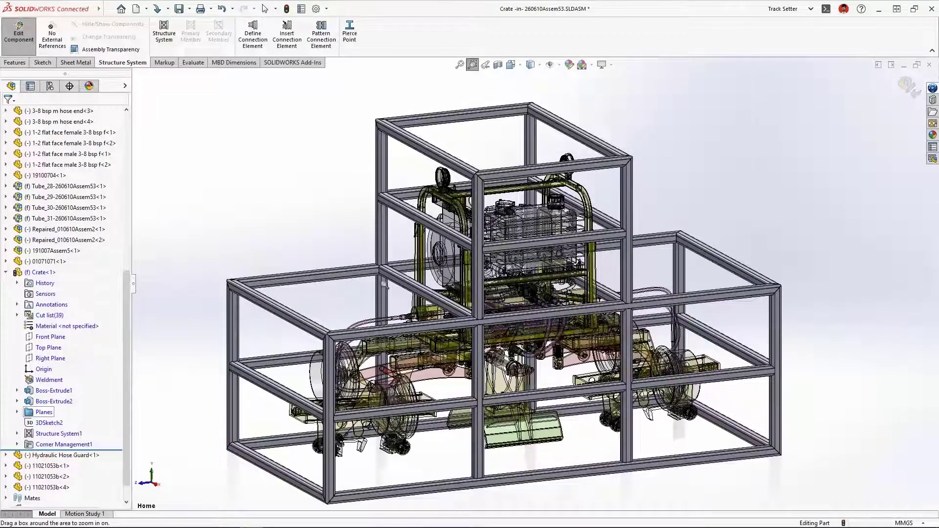
drag(289, 321, 378, 366)
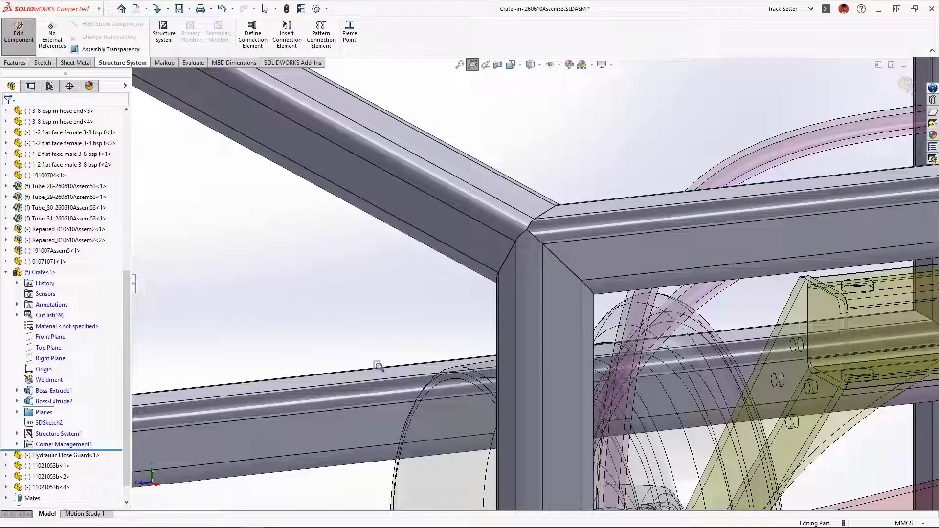
click(485, 65)
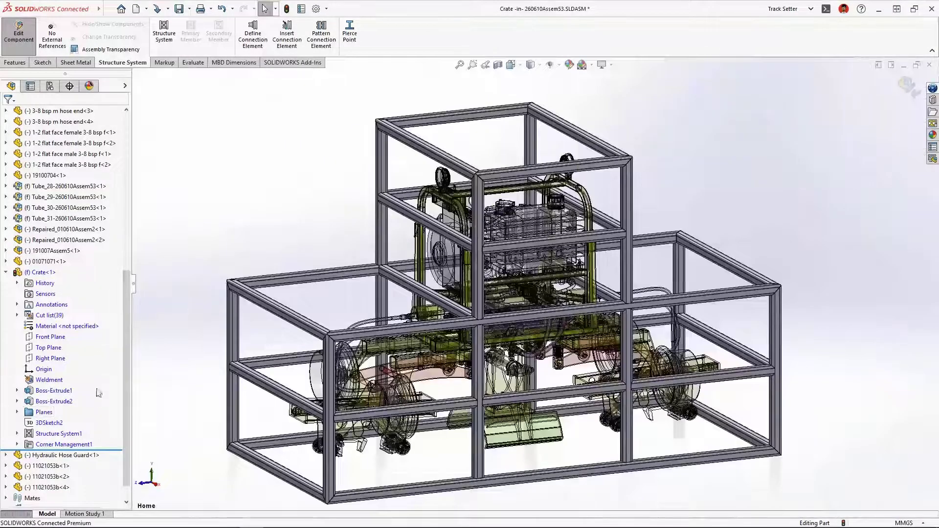
right_click(43, 444)
click(47, 307)
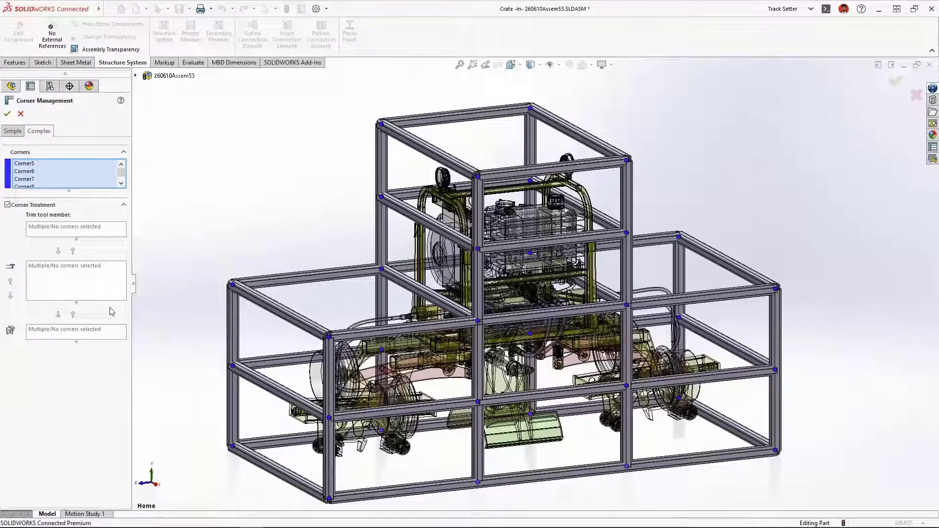
click(329, 337)
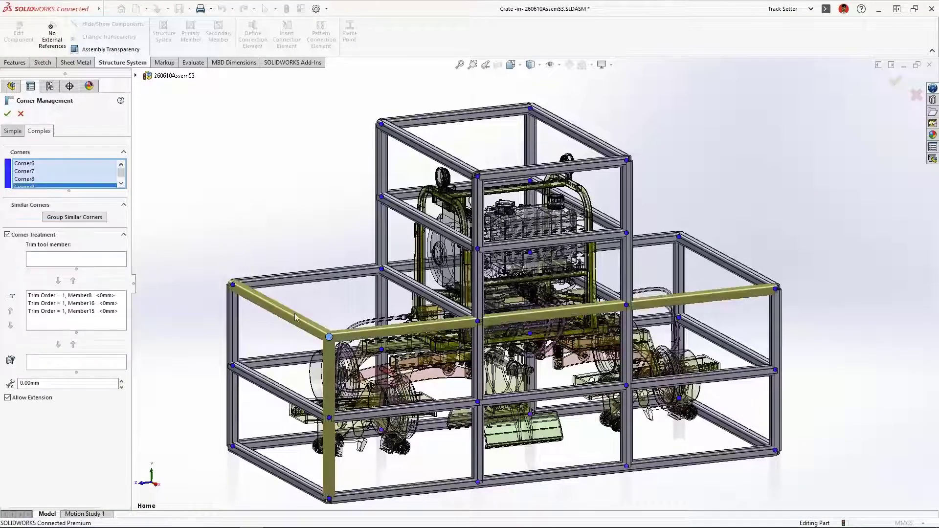
click(89, 218)
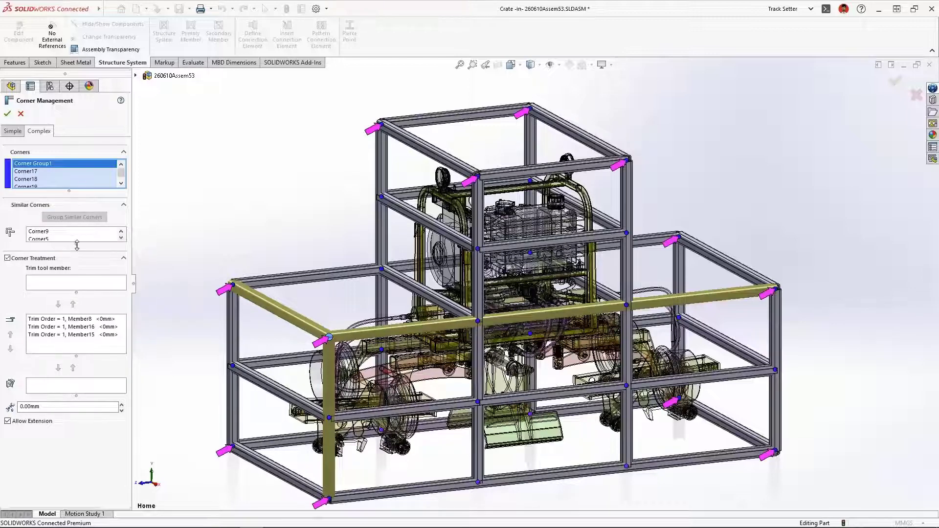
drag(76, 245, 76, 334)
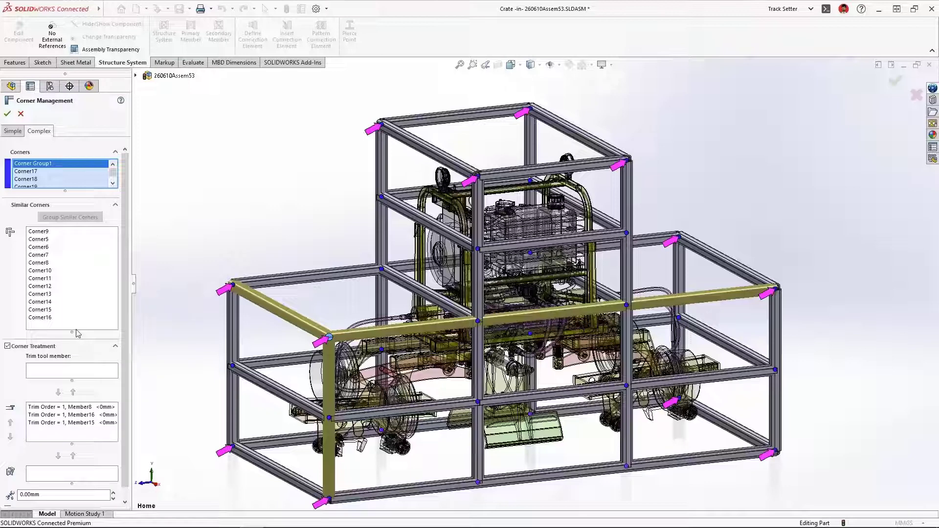
Trim the vertical Member16 beneath the two mitred horizontal members at Corner9 and apply this treatment to the whole corner group
right_click(45, 232)
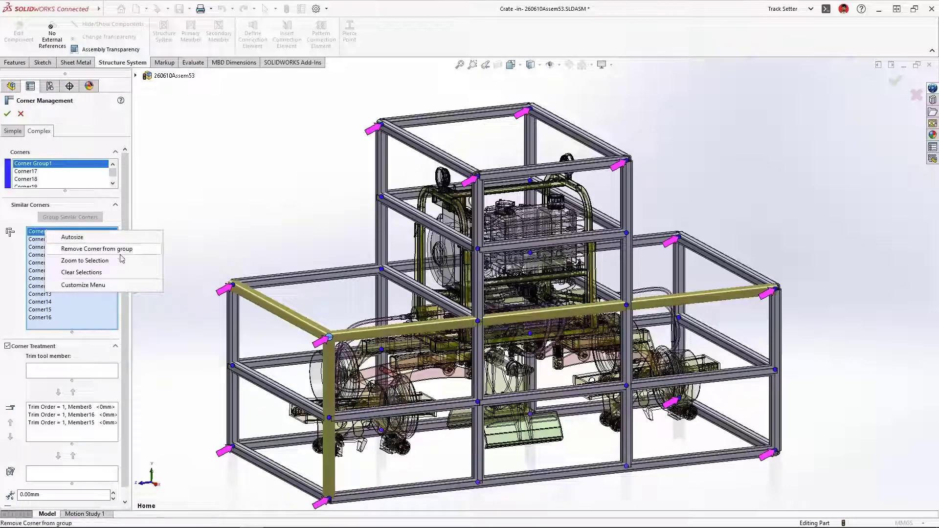
click(133, 263)
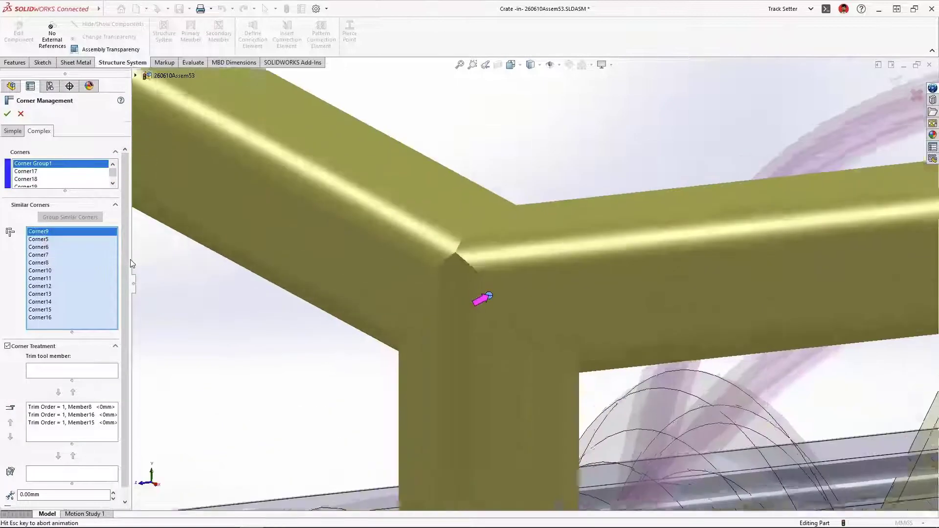
click(74, 420)
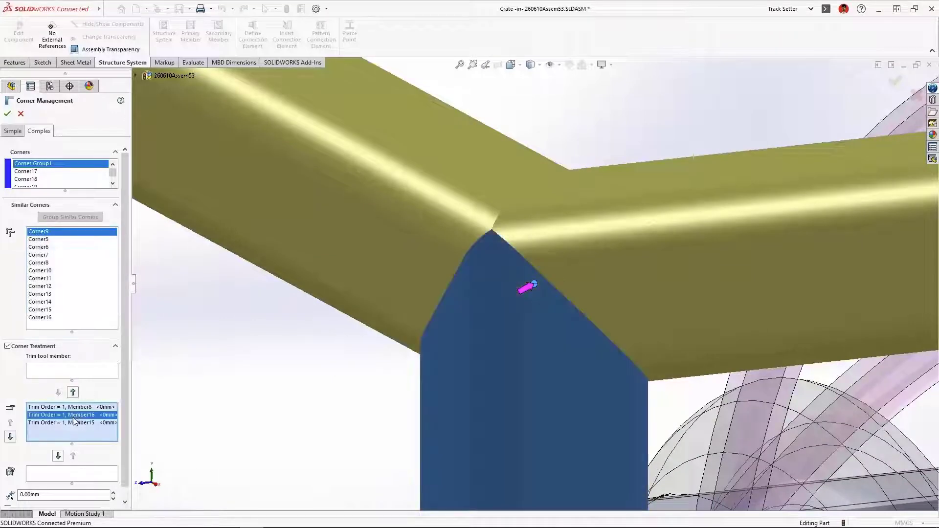
click(58, 456)
click(188, 431)
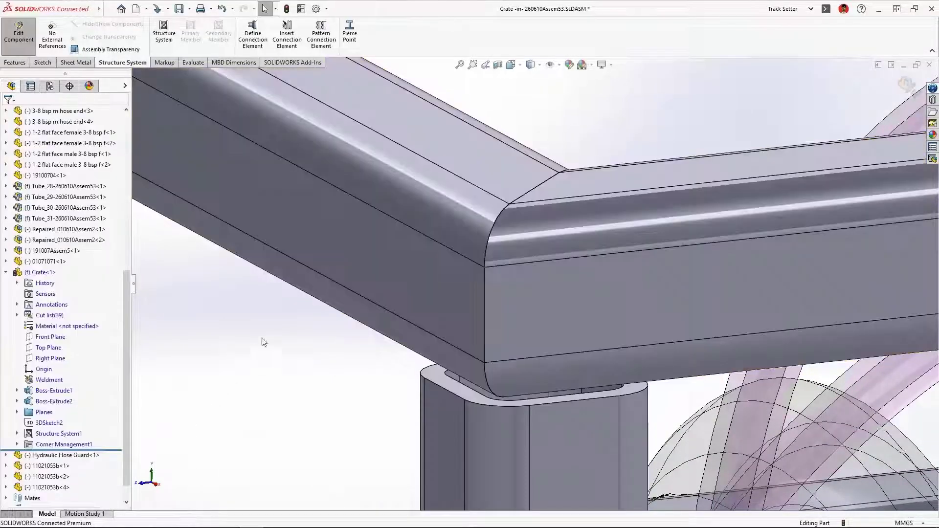
key(f)
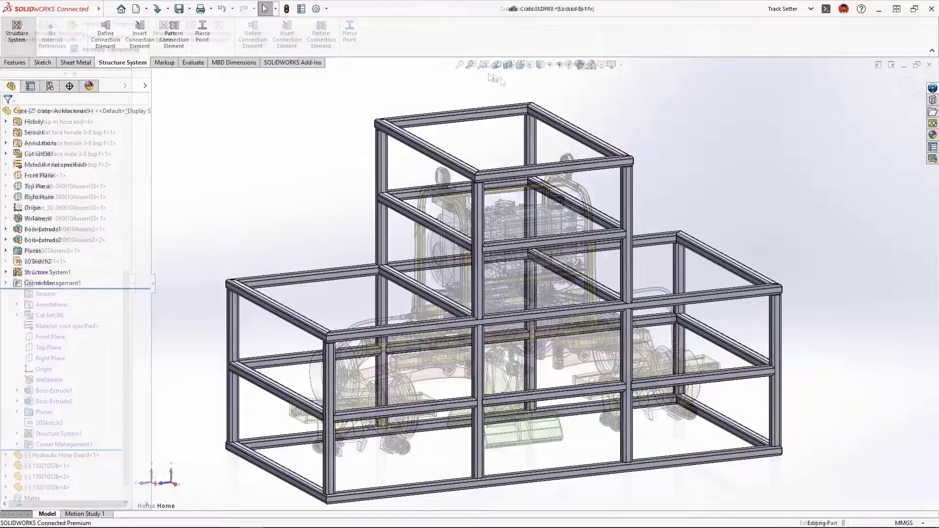
Insert a size 85 Gusset Plate connection element between the inner faces of the two top beams at the Crate part's rear upper corner
click(482, 64)
drag(537, 106, 482, 123)
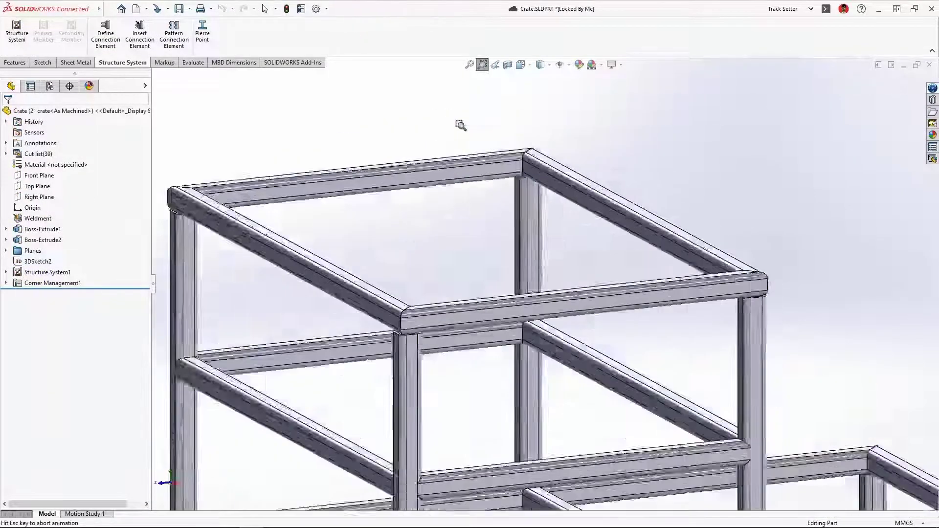
click(139, 42)
click(66, 191)
click(59, 216)
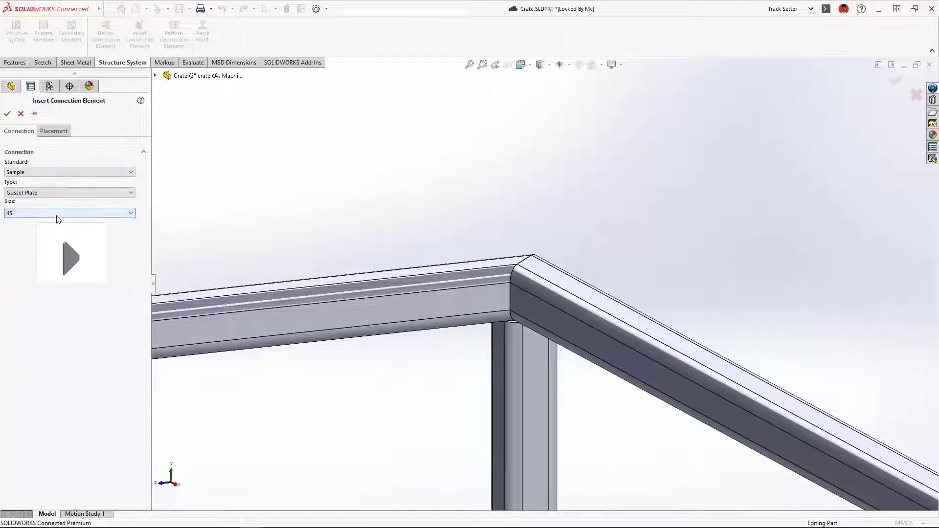
click(57, 216)
click(56, 234)
click(57, 132)
click(460, 305)
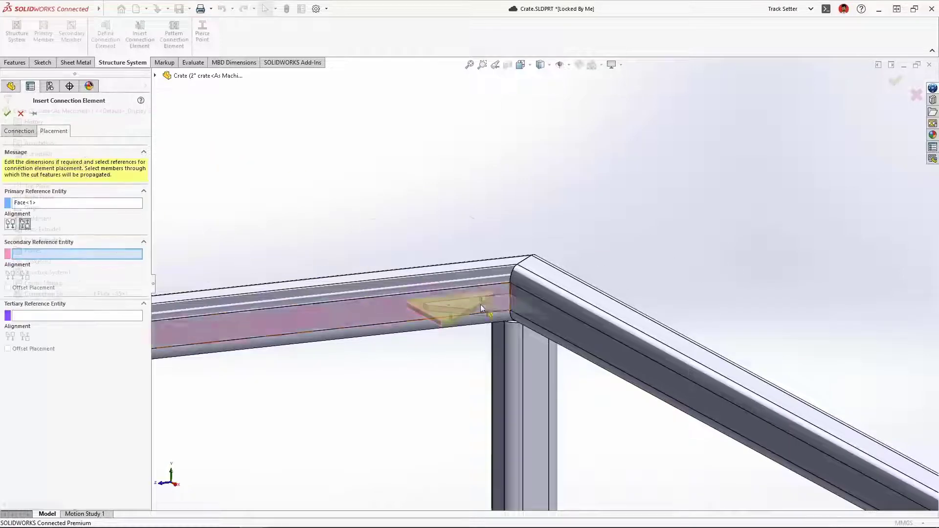
click(564, 335)
right_click(565, 336)
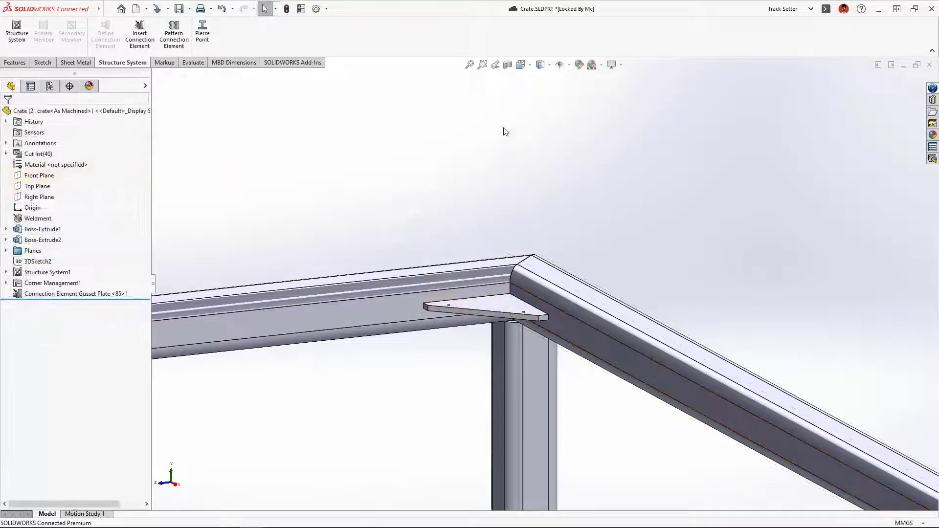
Pattern the gusset plate connection element to all similar corners of the crate
click(495, 65)
click(179, 49)
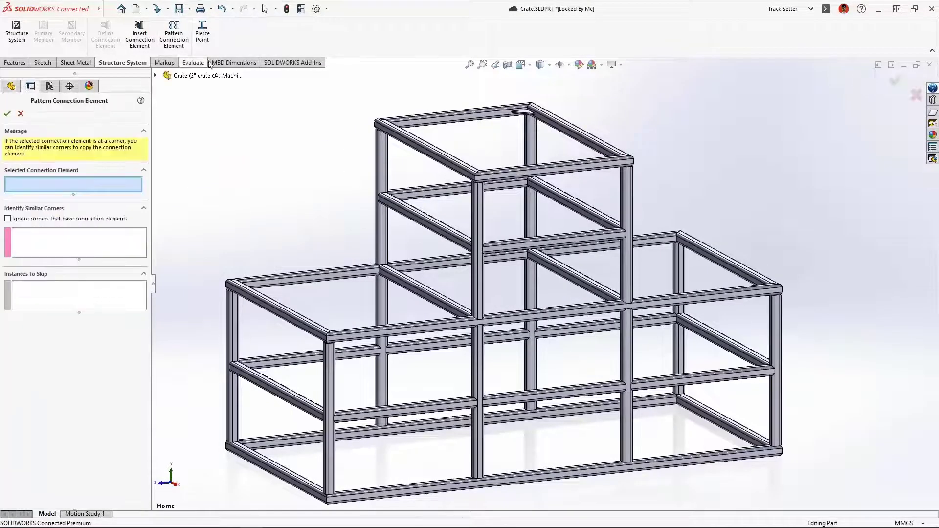
click(526, 114)
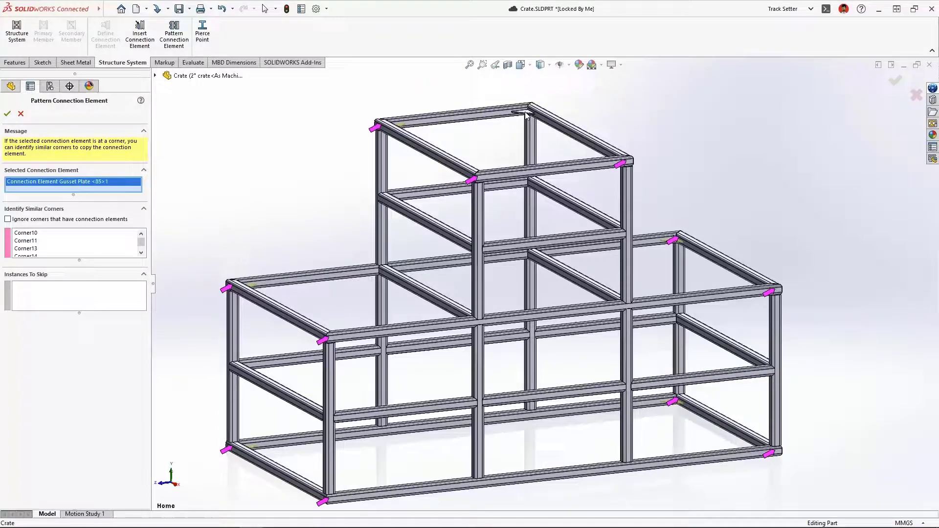
right_click(527, 114)
middle_drag(527, 115, 525, 179)
click(495, 66)
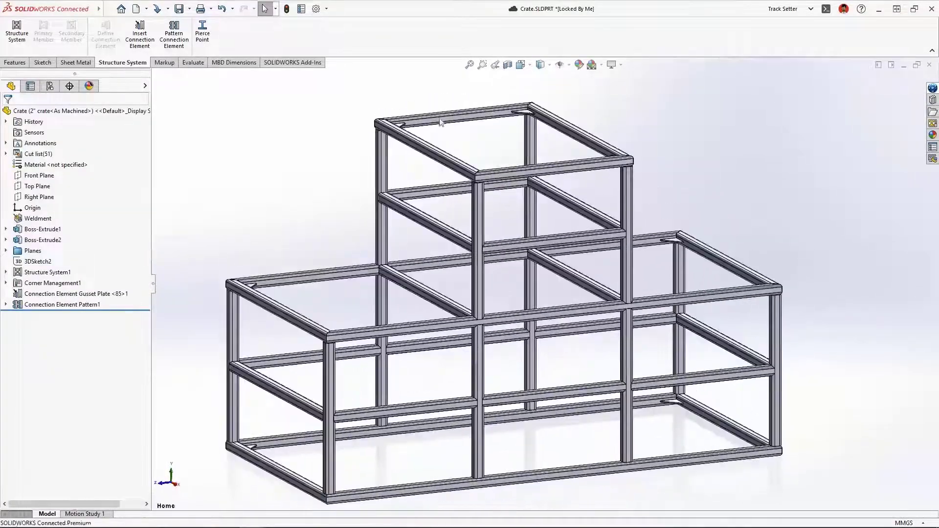
Edit the square tube members of Structure System1 and set their profile size to 3 x 3 x 0.25
click(6, 272)
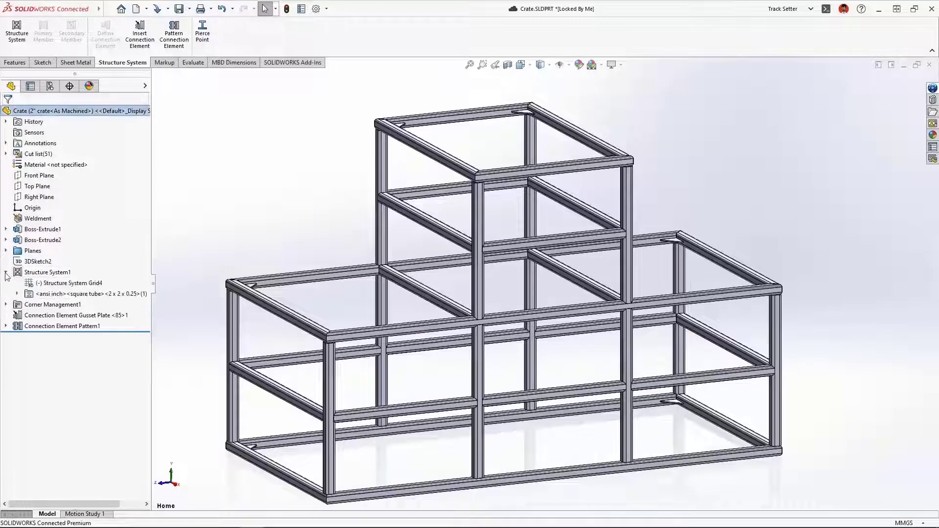
right_click(51, 293)
click(56, 267)
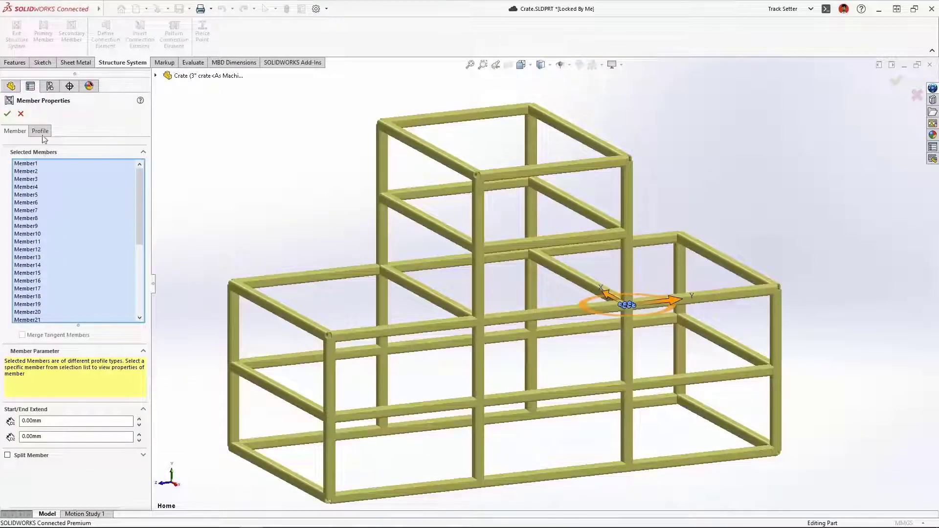
click(40, 131)
click(61, 221)
click(61, 239)
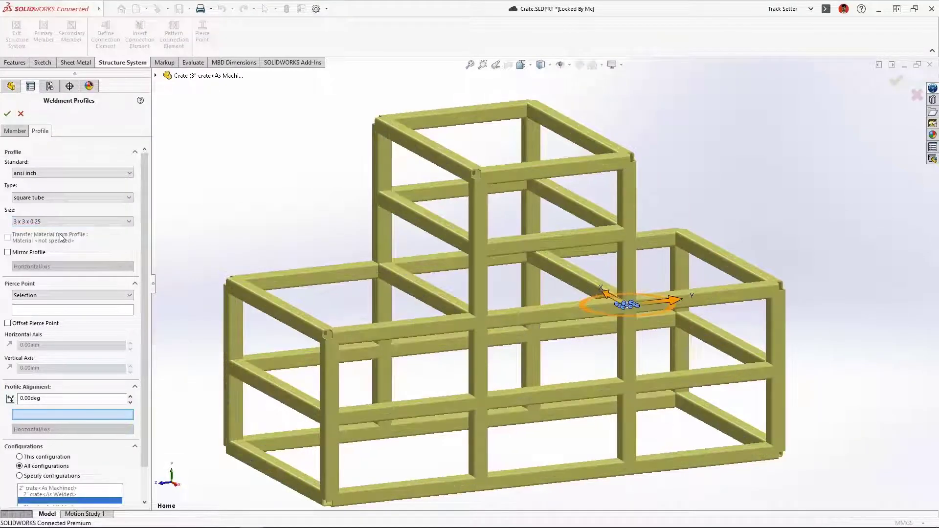
Limit the profile change to the specified configuration 3" crate<As Machined>, accept it and exit the structure system
scroll(142, 236, down, 1)
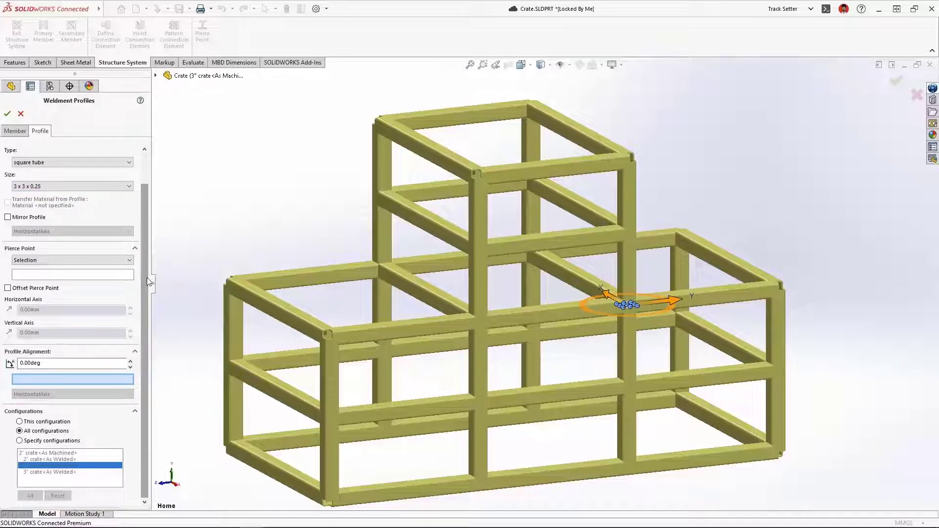
click(19, 441)
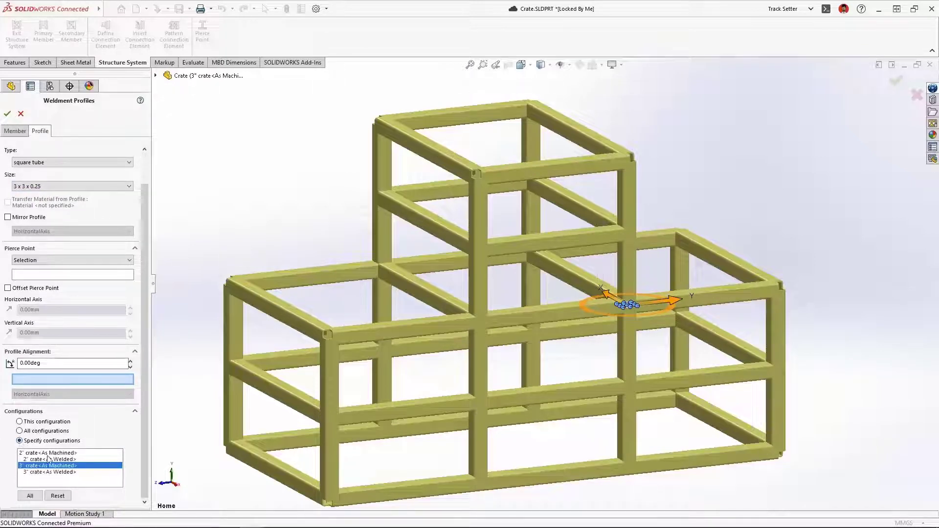
click(193, 420)
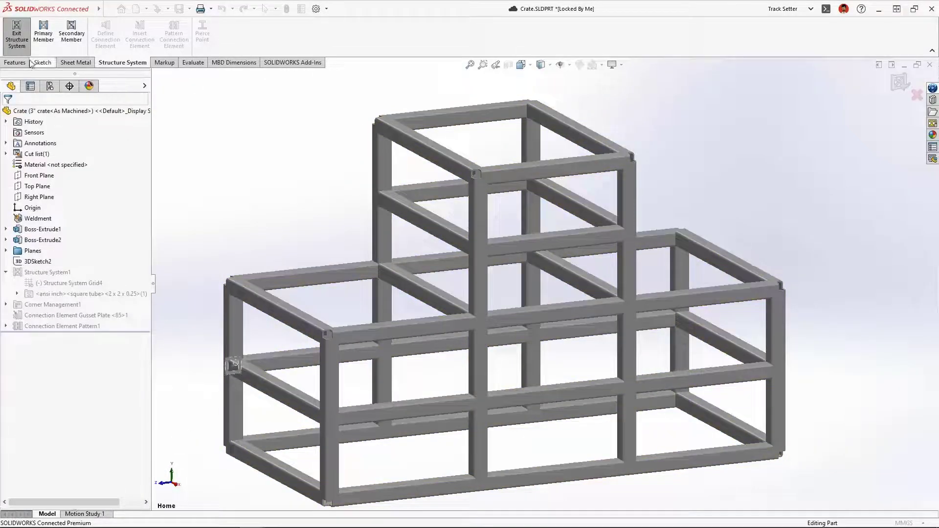
click(23, 47)
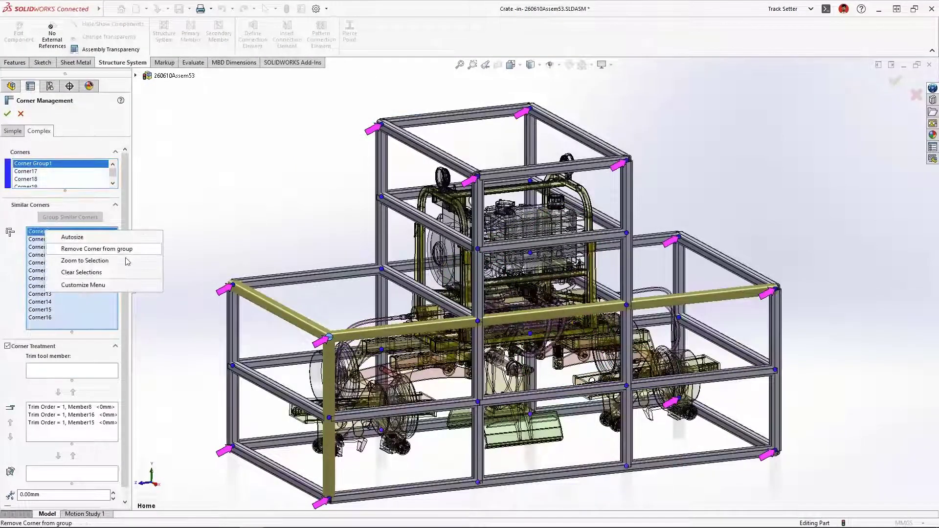
click(84, 260)
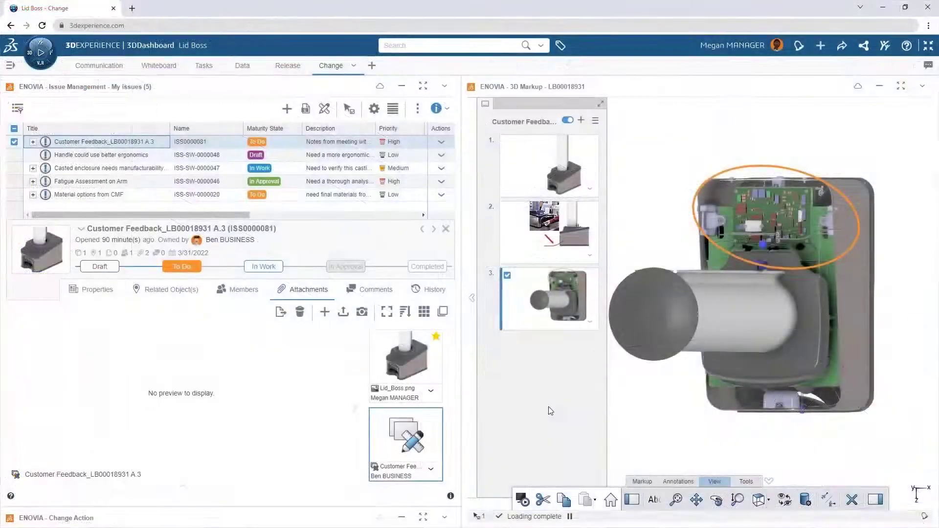
Switch to the 3DEXPERIENCE dashboard and show the second slide of the Customer Feedback markup
click(526, 257)
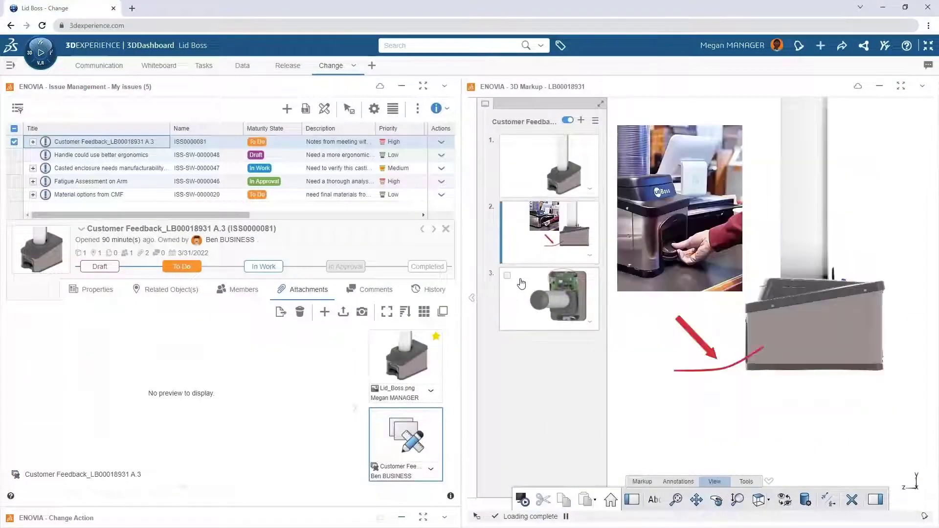
click(191, 292)
Write a comment on the Customer Feedback issue mentioning its owner, saying a change action will be issued and a colleague put to work on it
click(355, 292)
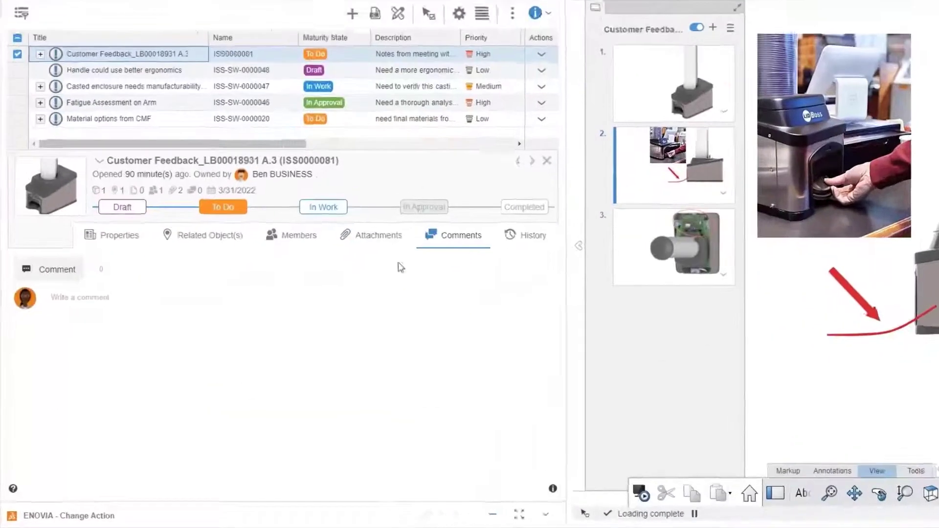
click(292, 338)
text(@Ben)
click(178, 363)
text(No problem - I'll issue a change action and get Eric working on it)
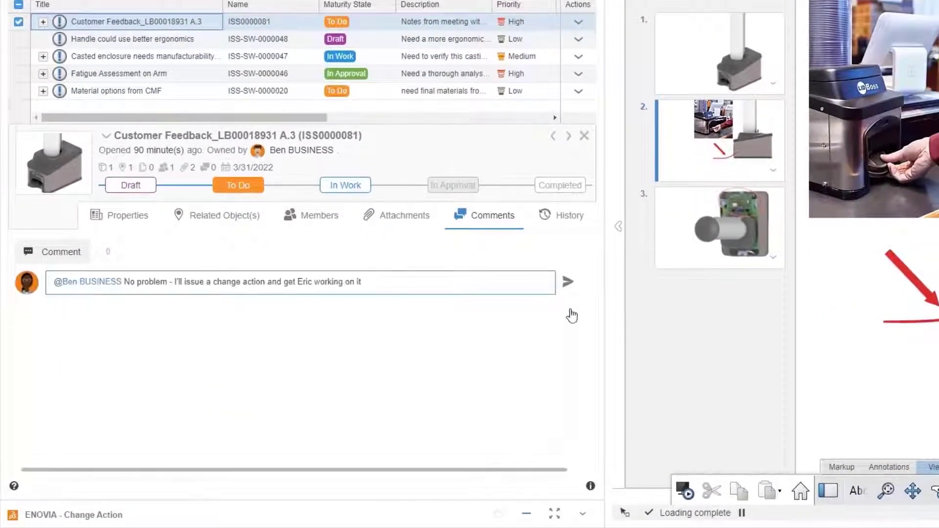